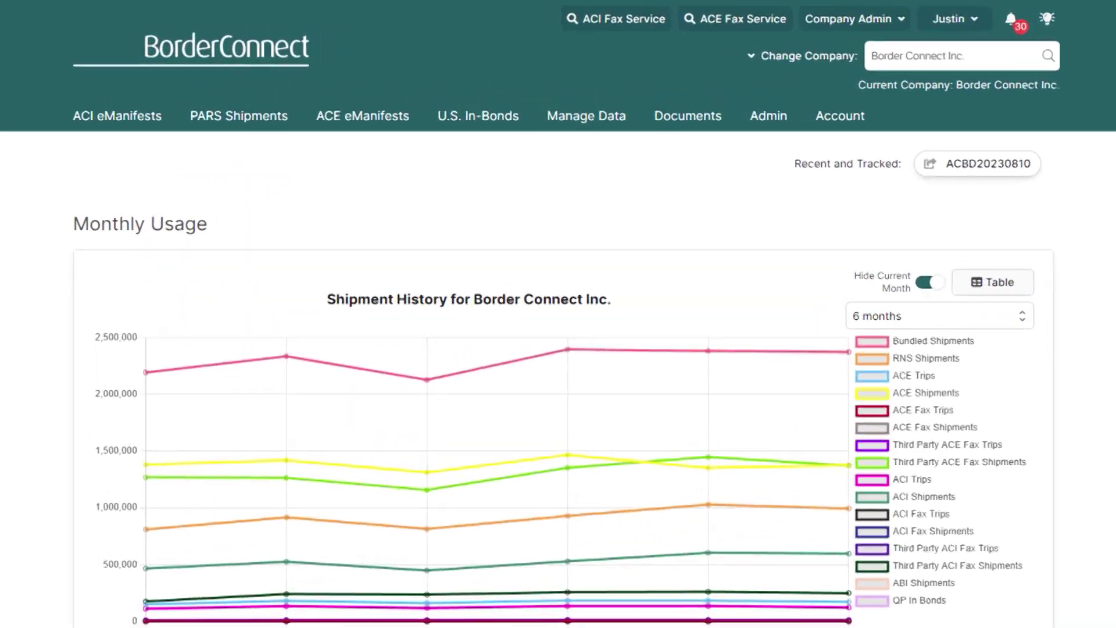
- Start a new ACE eManifest to Detroit, MI for truck 1246 and trailer 1-133, attaching test+CSV (1).csv
mouse_move(416, 93)
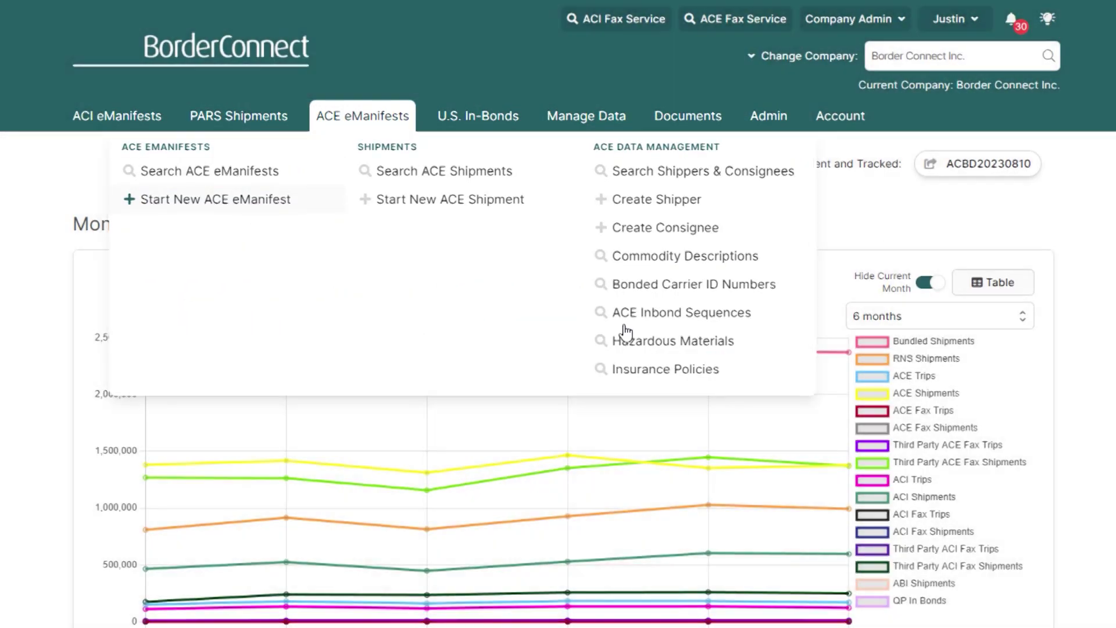
left_click(256, 207)
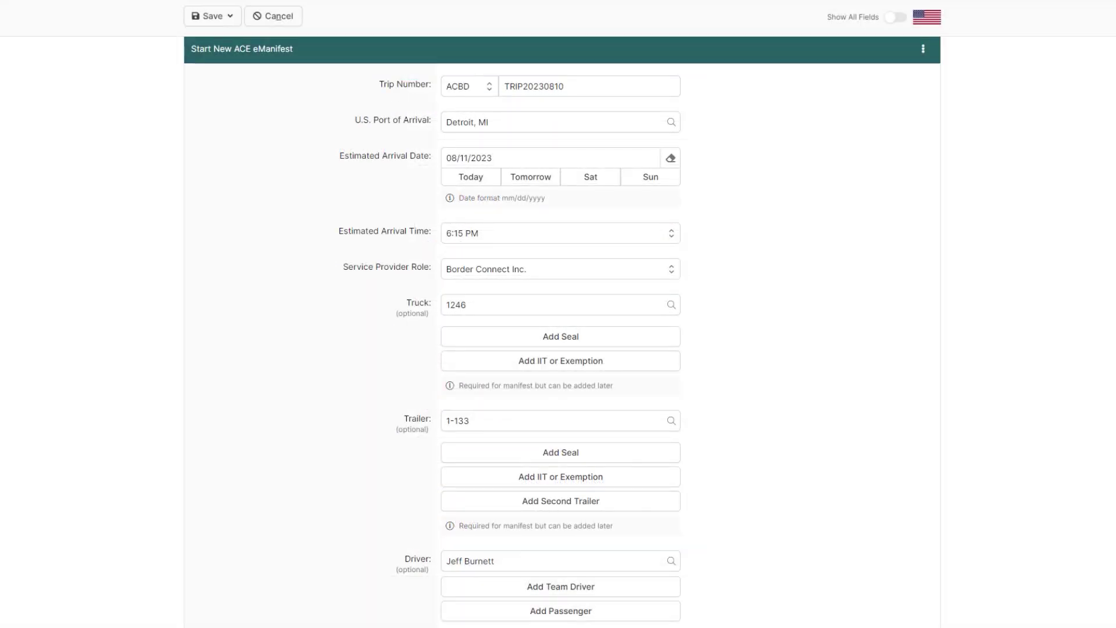
scroll(563, 330, "down", 4)
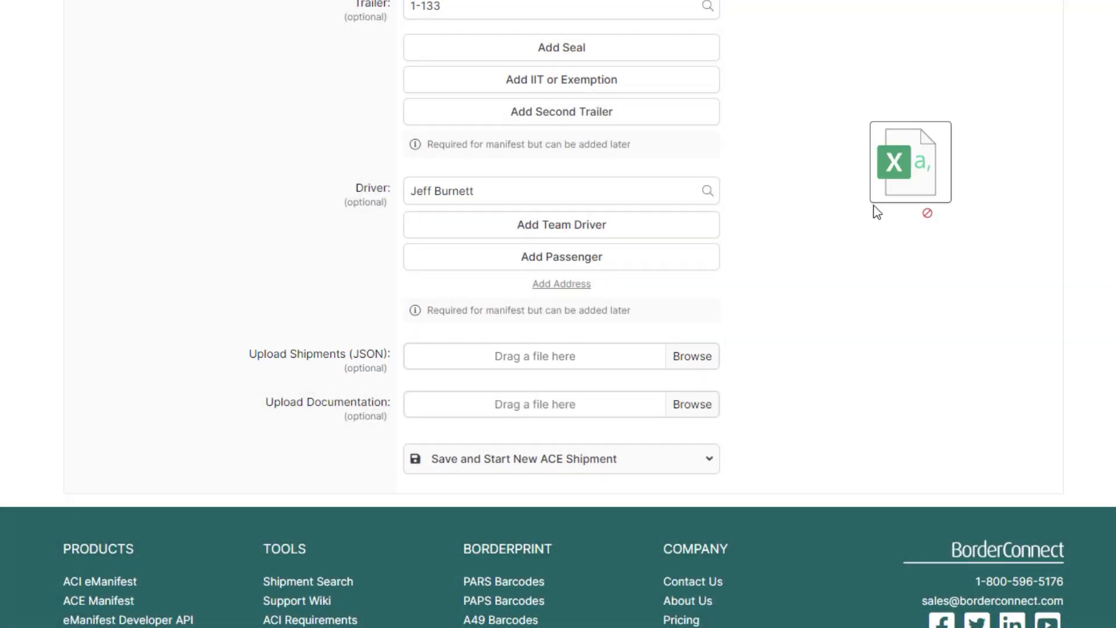
left_click_drag(874, 209, 559, 361)
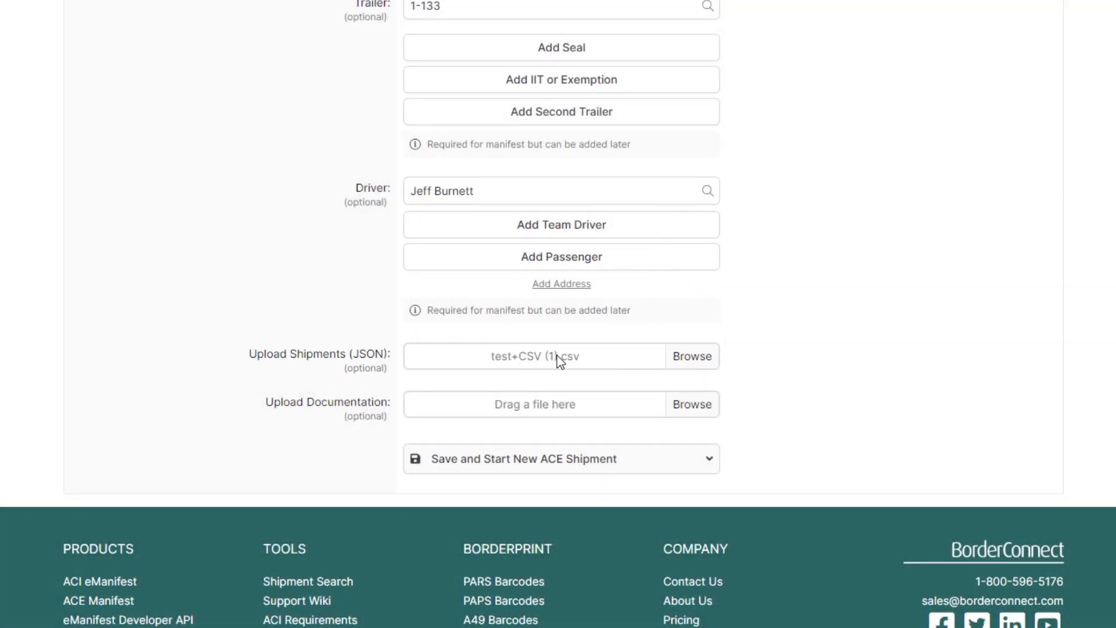
- Save the trip with Save and View Trip Details, then bring up the bottom save choices
scroll(559, 361, "up", 10)
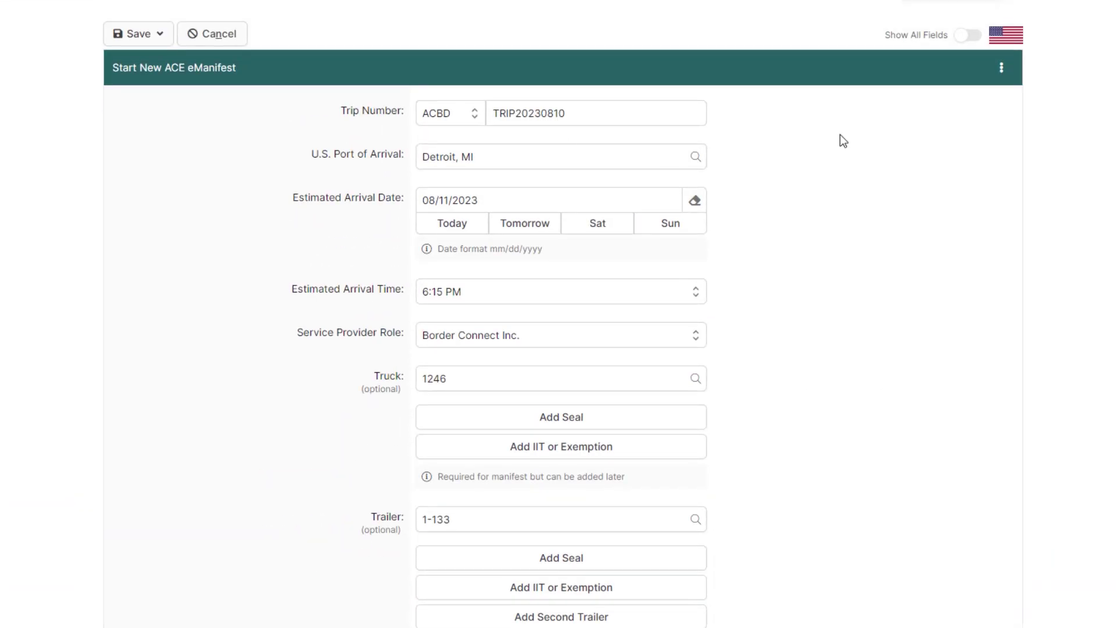
left_click(124, 32)
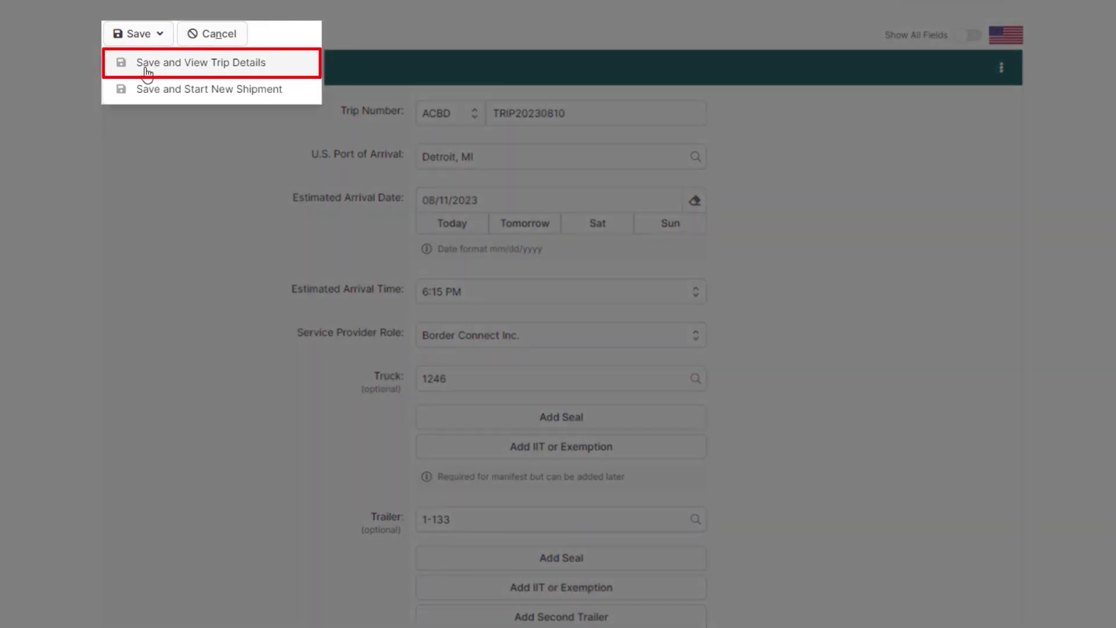
left_click(146, 69)
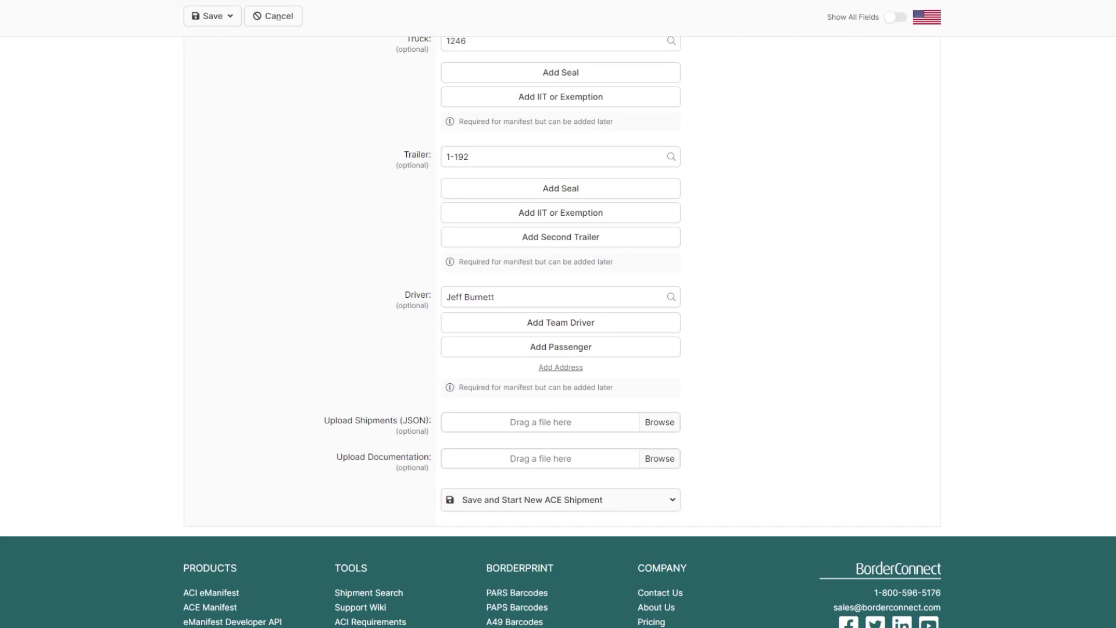
left_click(605, 463)
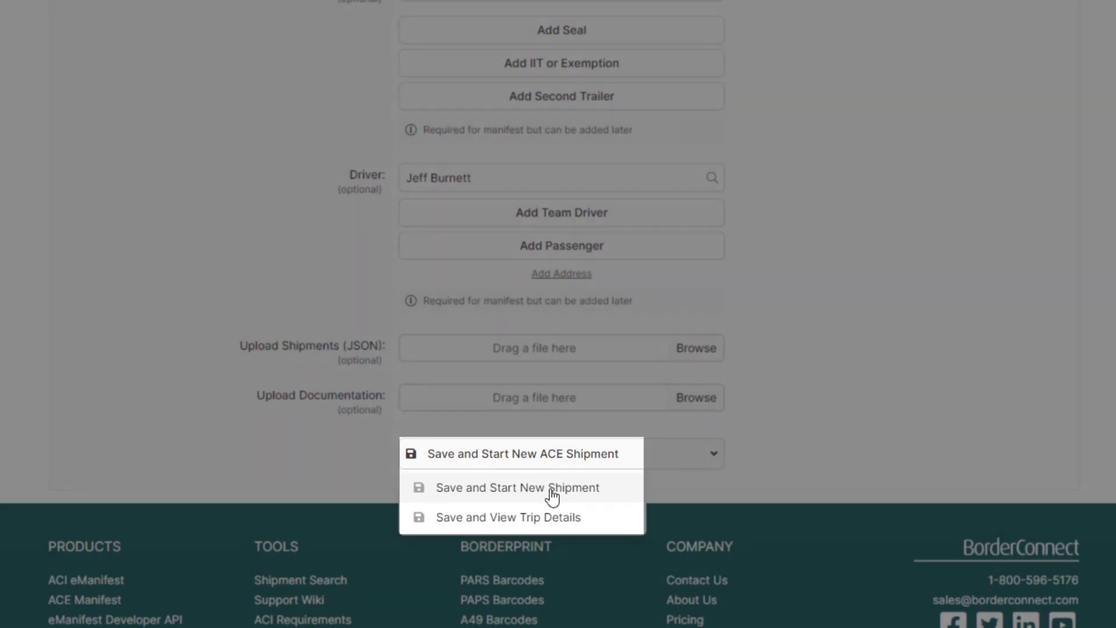
- Start a new Section 321 shipment on the trip and enter its shipment control number
left_click(553, 491)
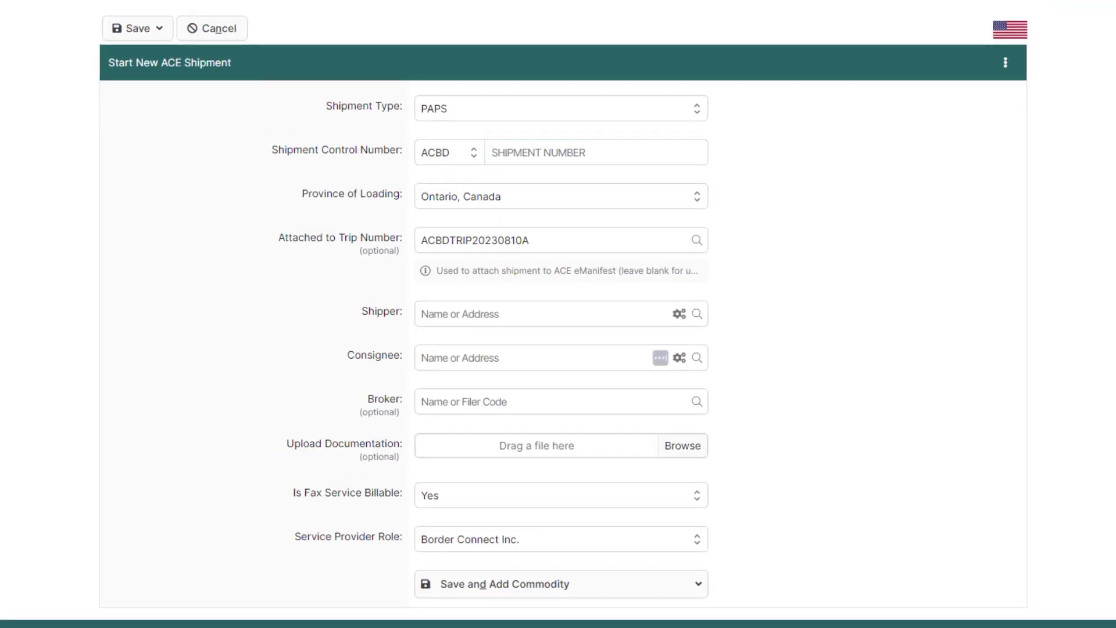
left_click(665, 110)
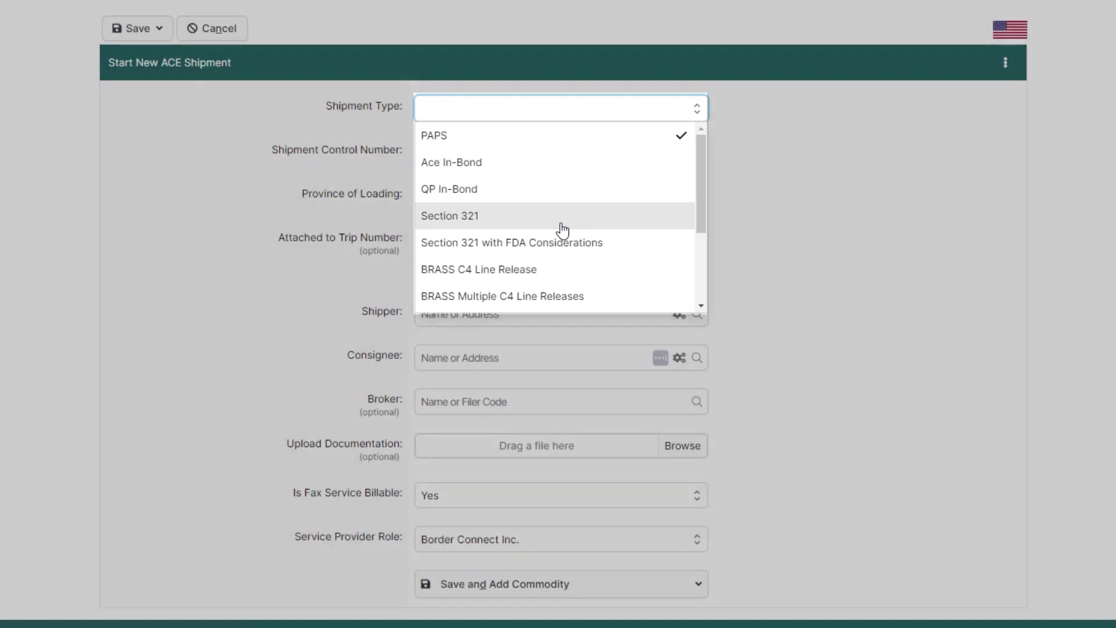
left_click(563, 228)
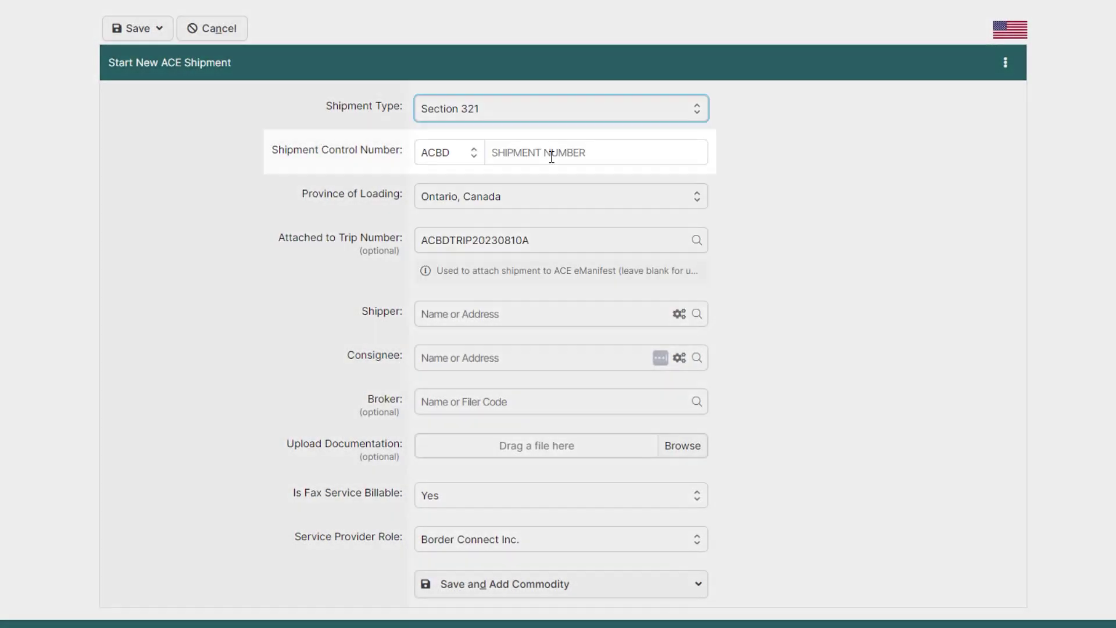
left_click(551, 154)
type("0")
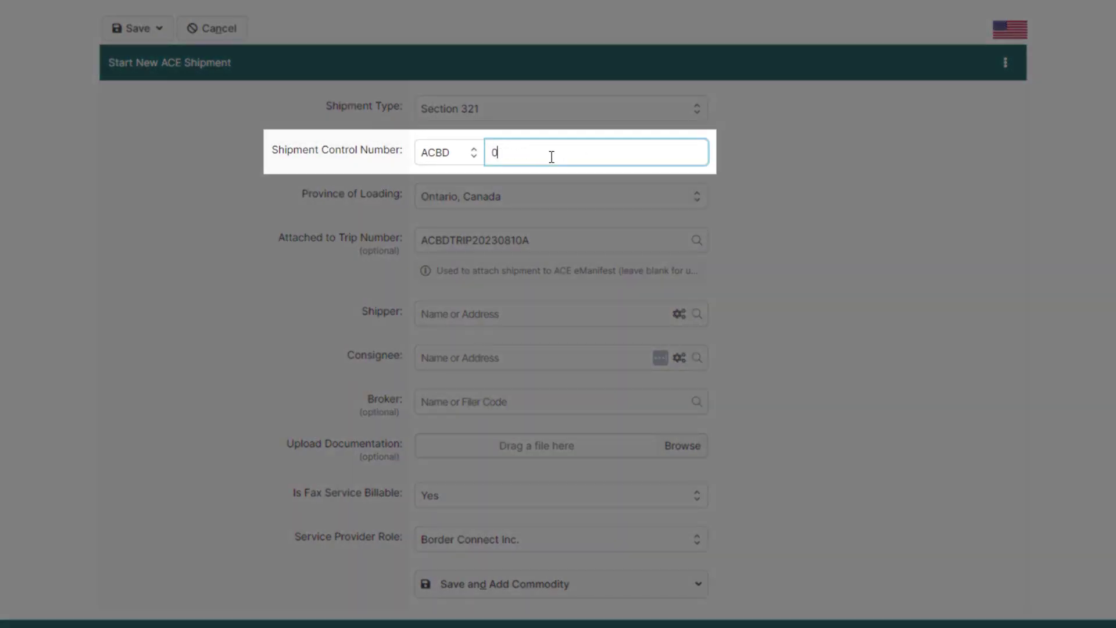
type("000810202")
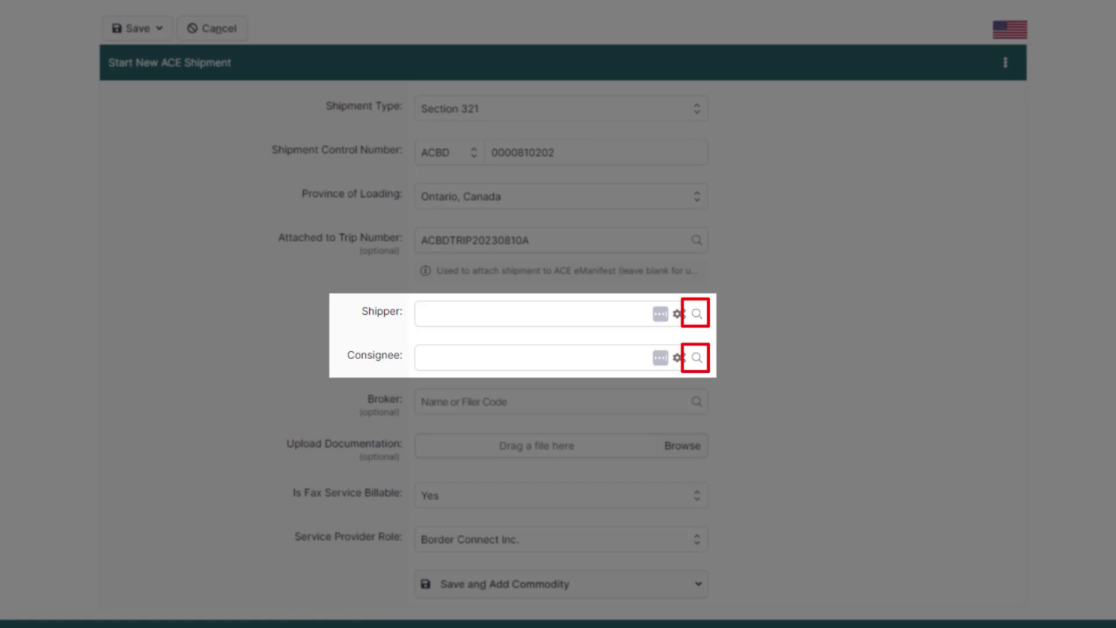
- Set FRONTIER DISTRIBUTING as shipper and SWM SERVICES INC as consignee
left_click(525, 312)
type("frontier ")
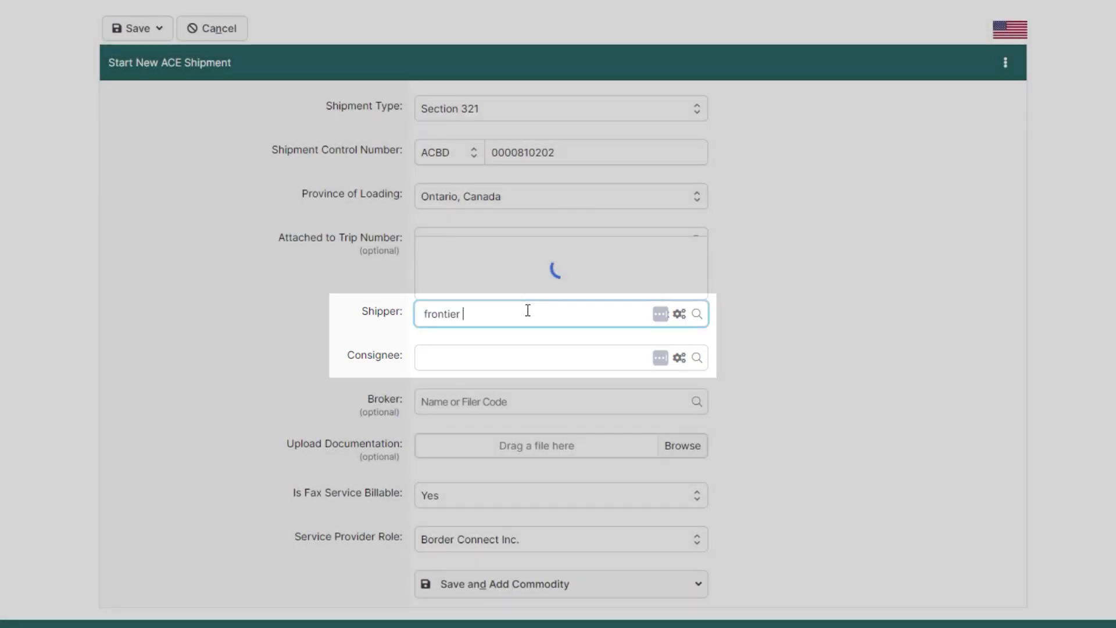
type("dis")
left_click(525, 217)
left_click(482, 362)
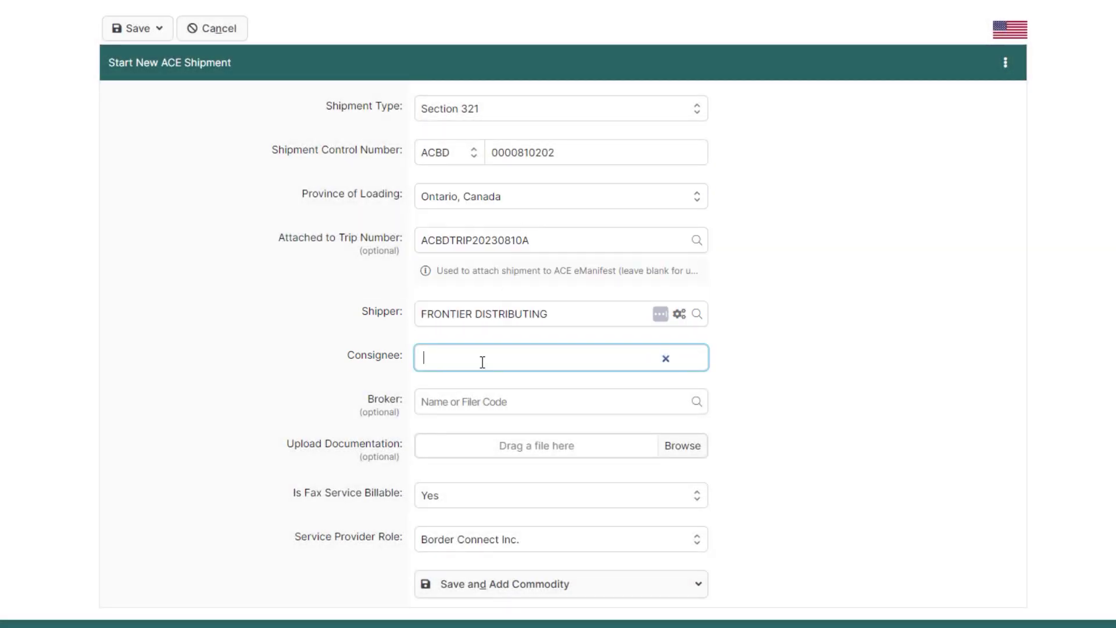
type("7276 nor")
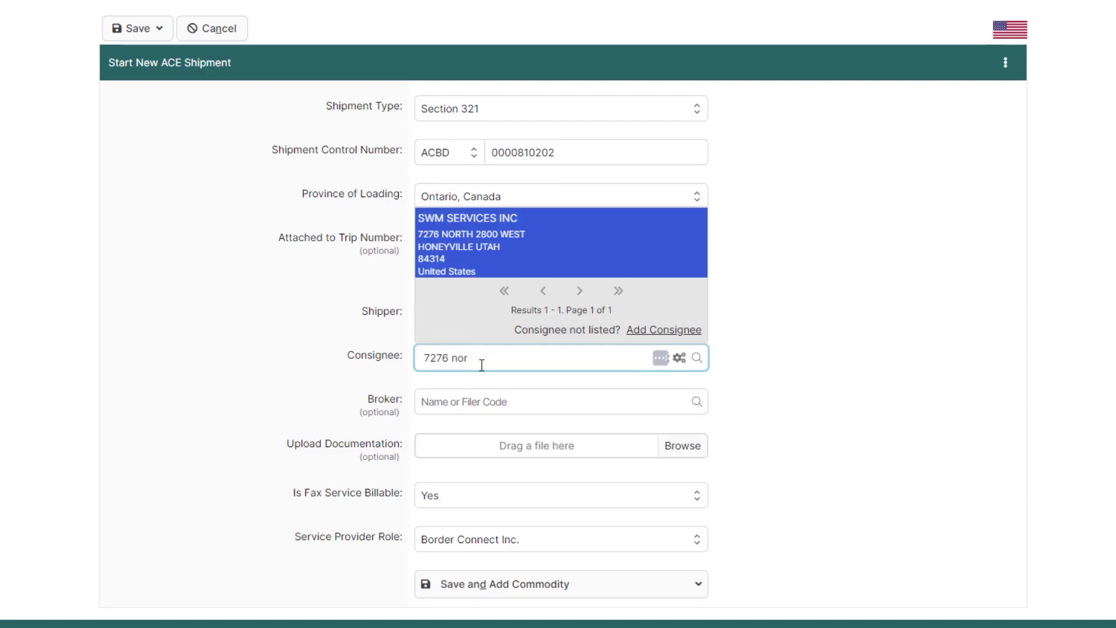
left_click(568, 247)
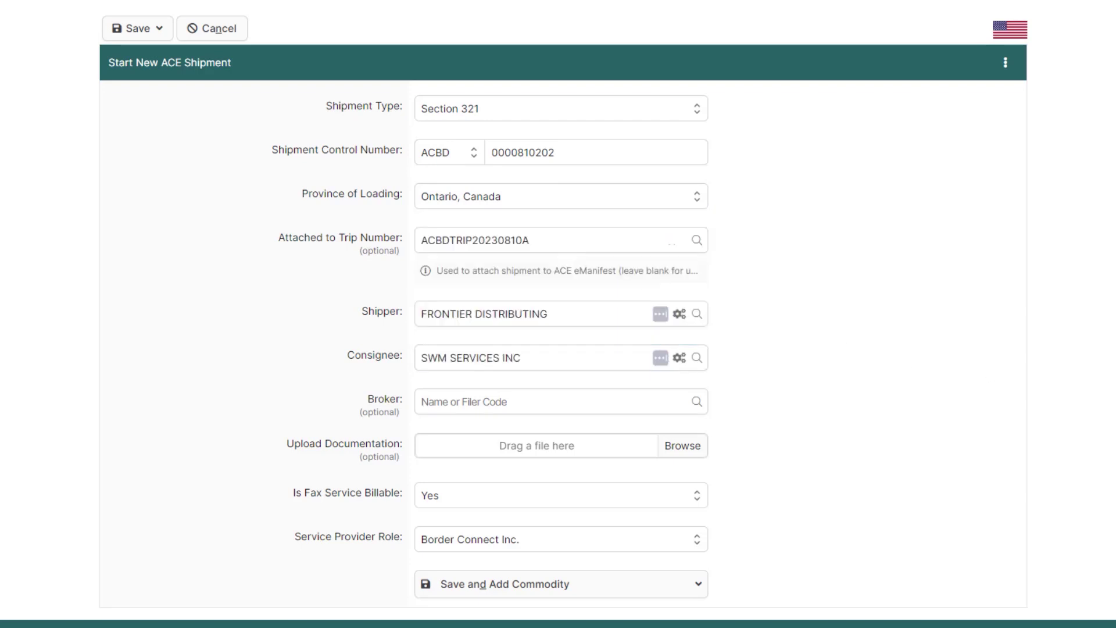
scroll(558, 314, "down", 2)
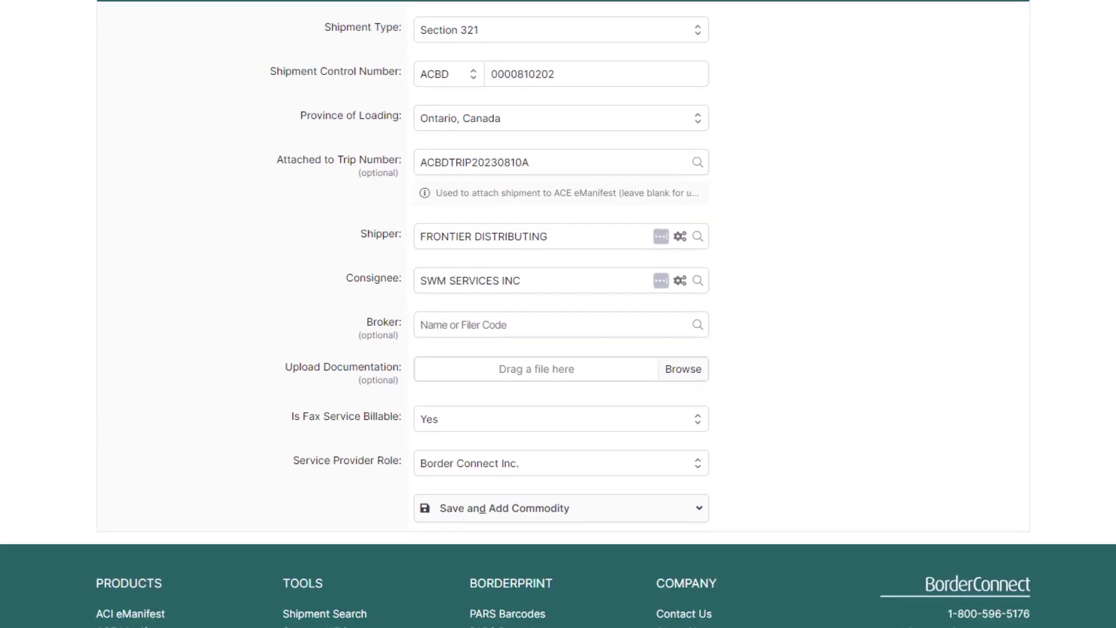
- Save the shipment and add a Wheat commodity of 1 Roll weighing 500 Pounds
left_click(698, 508)
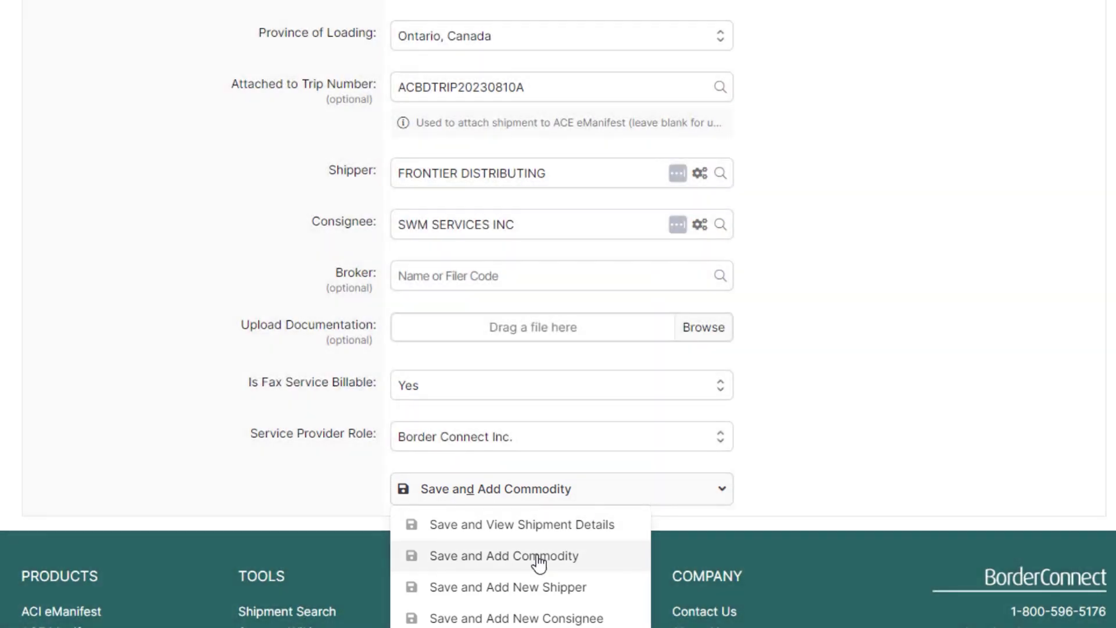
left_click(539, 559)
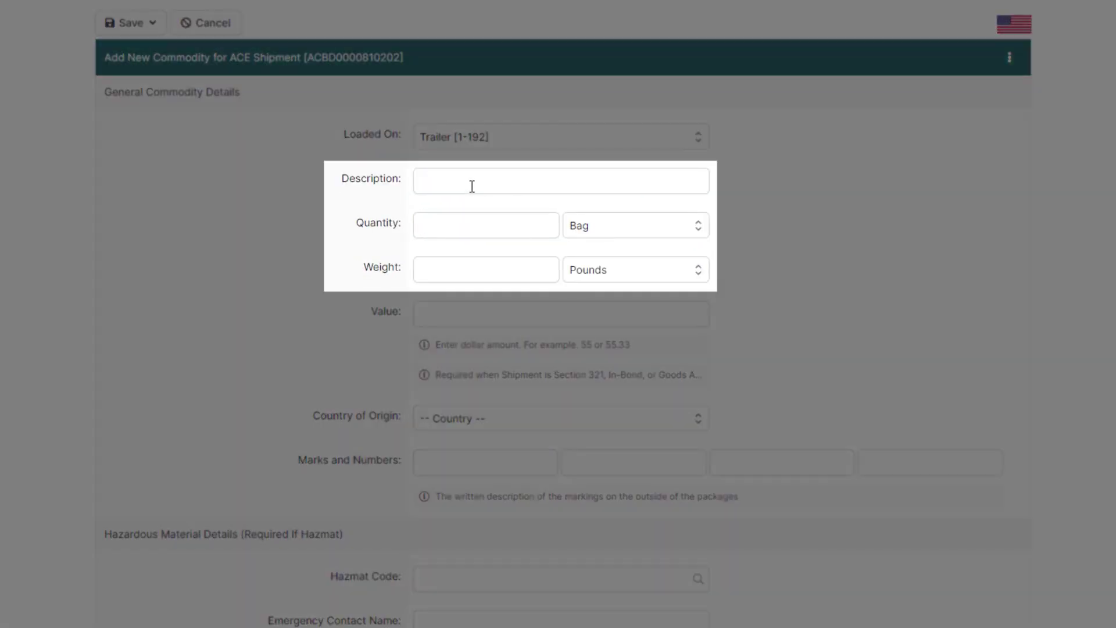
left_click(471, 185)
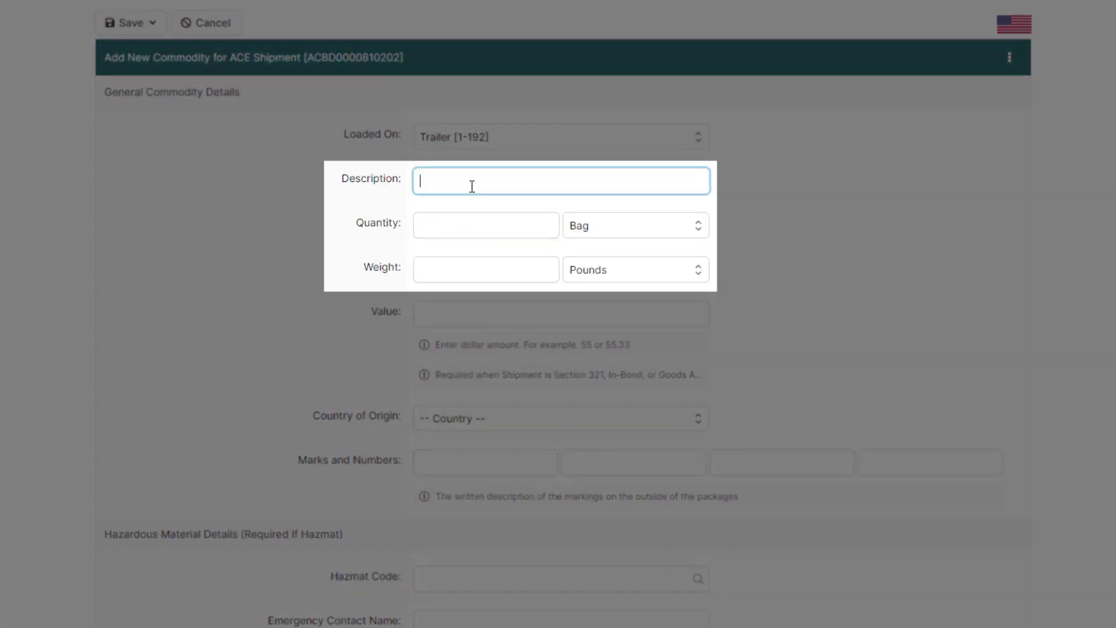
type("Wheat")
left_click(421, 224)
type("1")
key("Tab")
type("rol")
key("Tab")
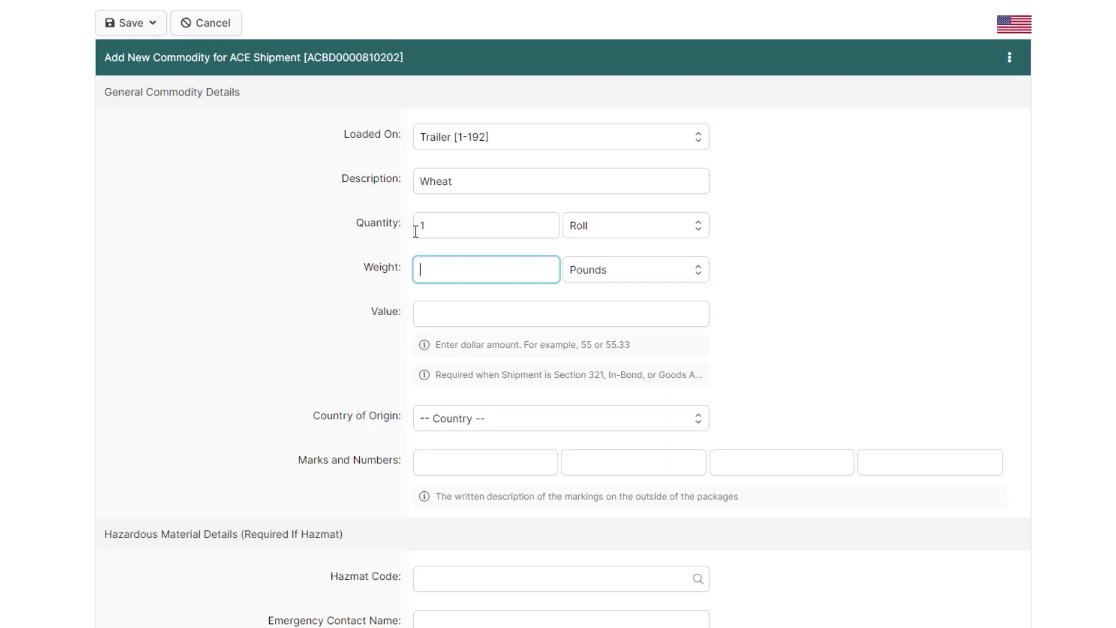
type("500")
key("Tab")
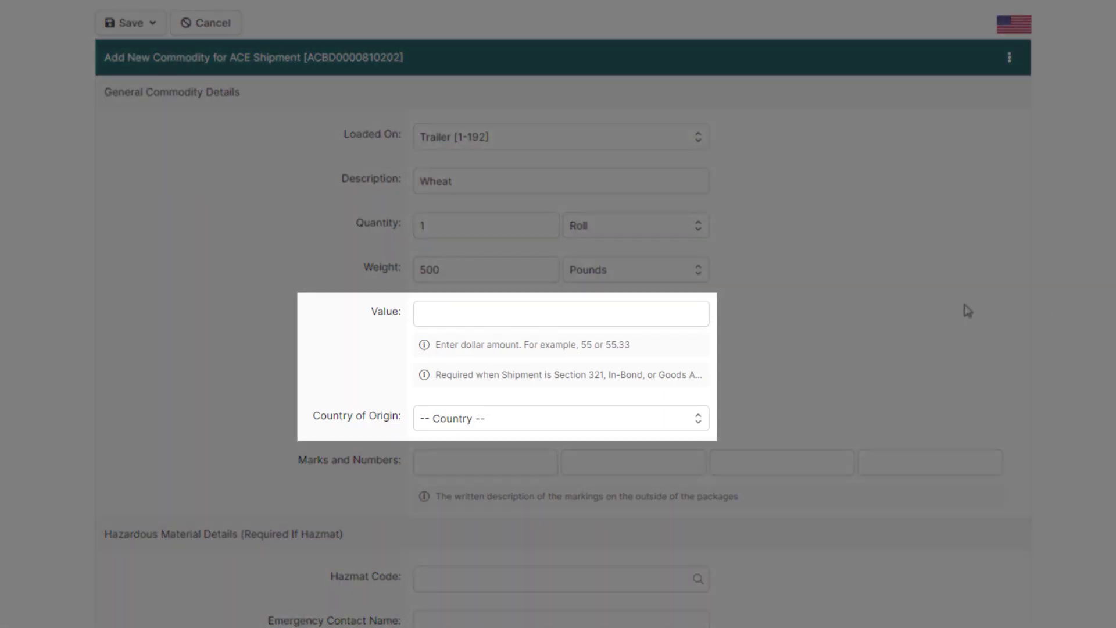
- Give the commodity a value of 180.00 and Canada as country of origin
left_click(677, 314)
type("180.00")
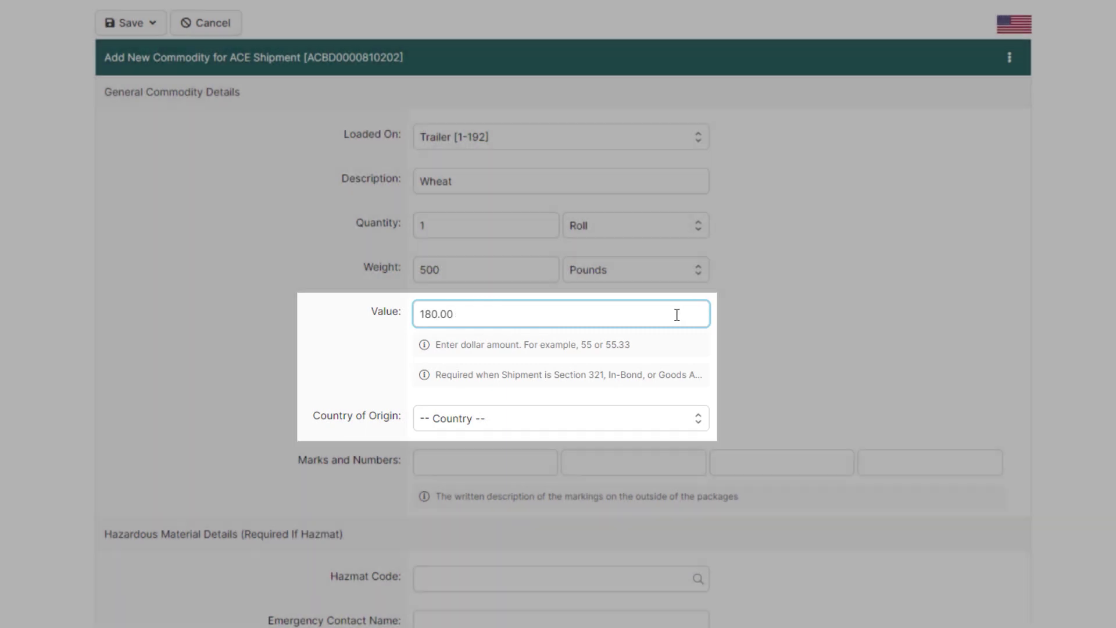
left_click(635, 421)
left_click(505, 258)
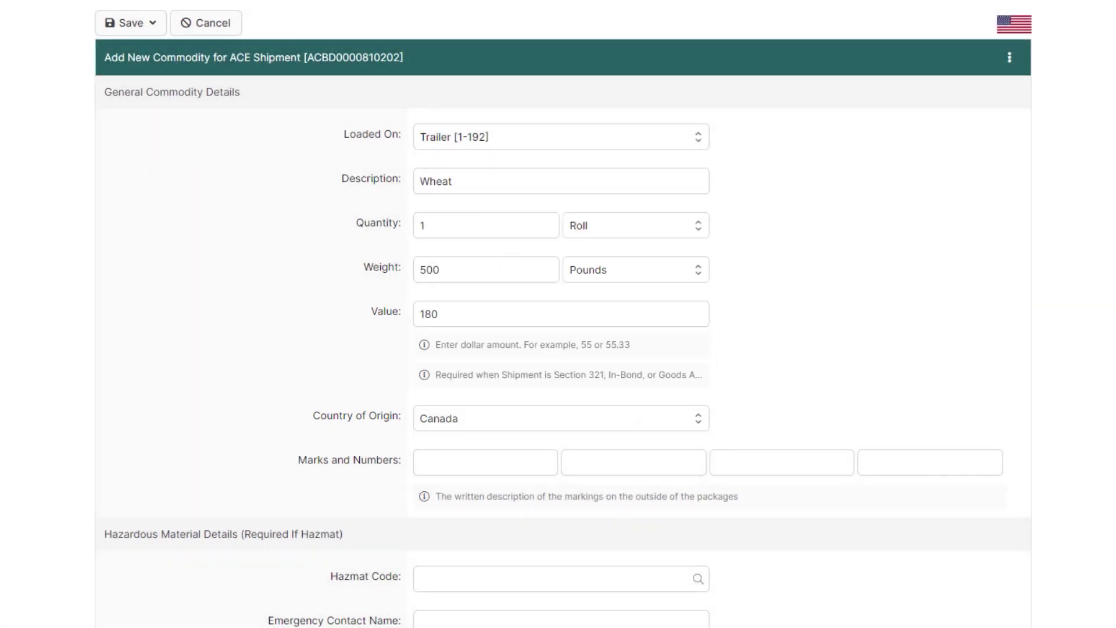
scroll(558, 314, "down", 5)
left_click(482, 474)
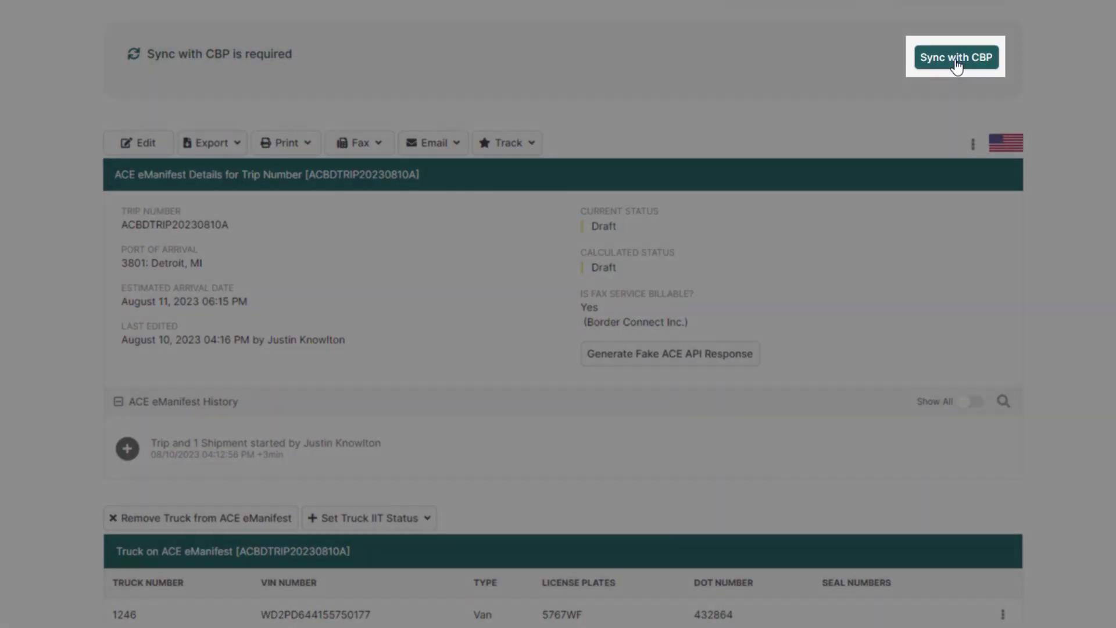
- Sync the eManifest with CBP and confirm the transmission
left_click(955, 61)
left_click(720, 338)
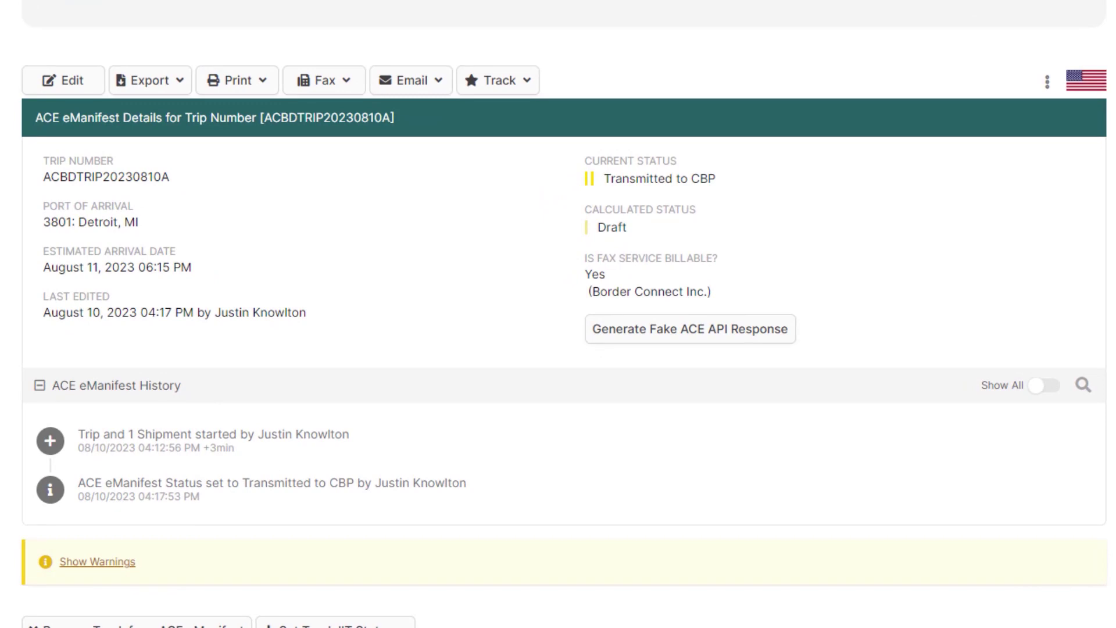